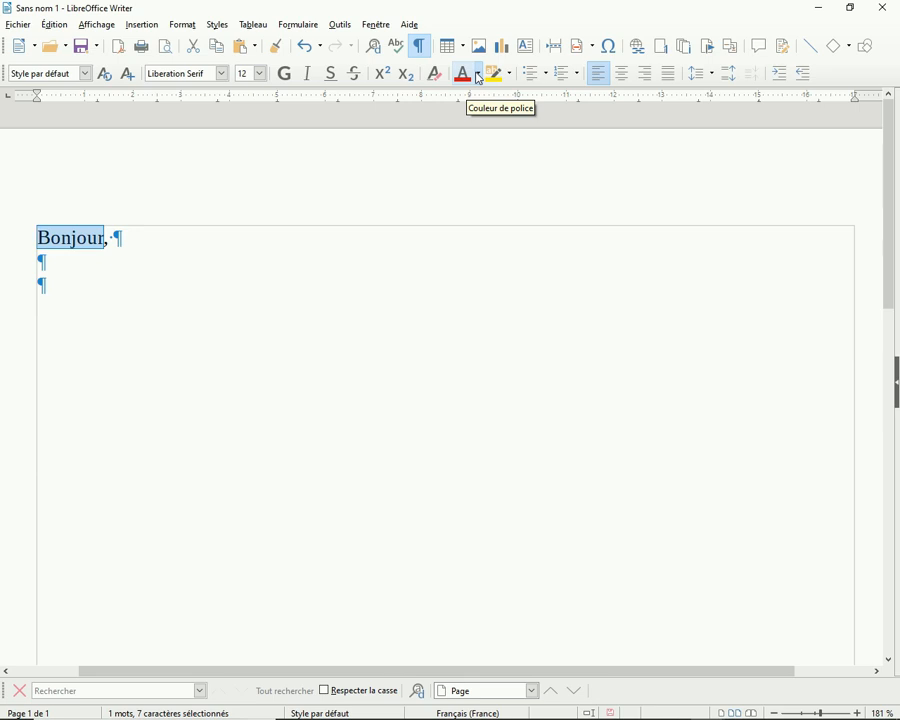
# - Colour the selected word "Bonjour" dark green and add "Bonjour," in the default text colour on the third line
pyautogui.click(479, 74)
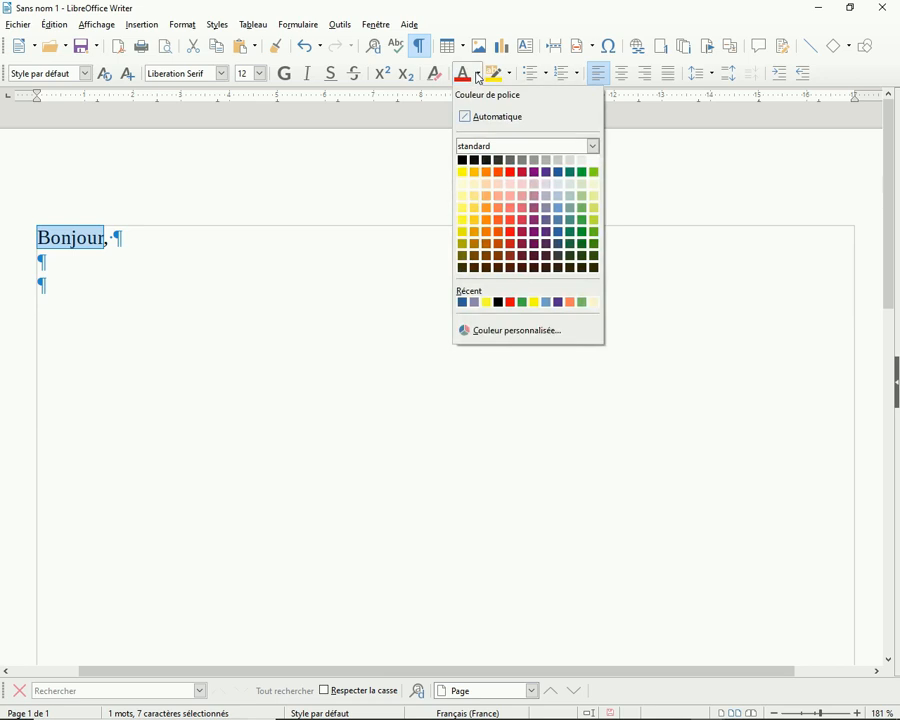
pyautogui.click(571, 236)
pyautogui.click(91, 281)
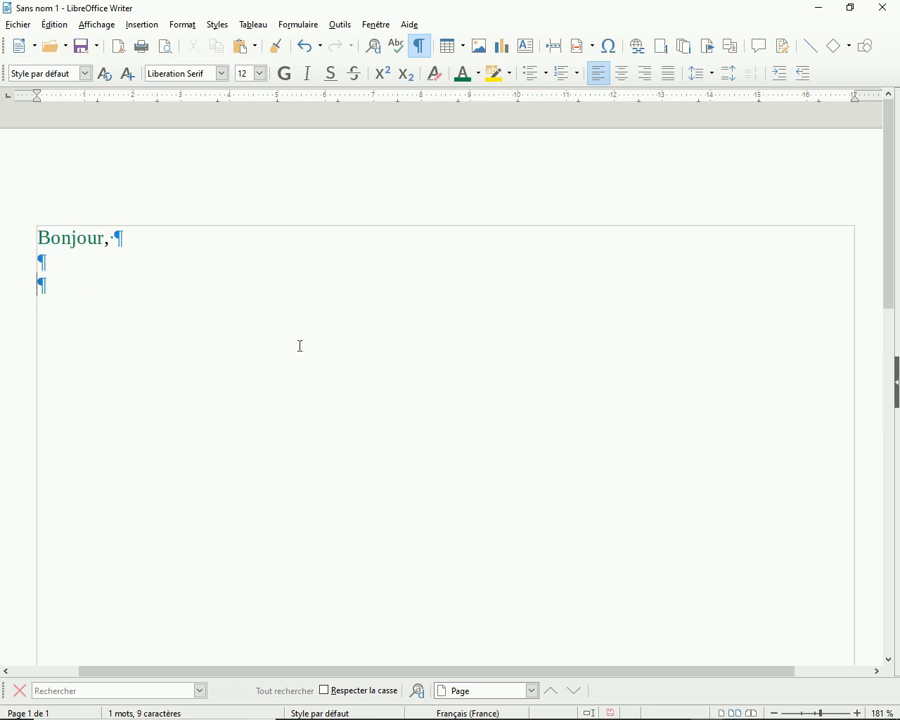
pyautogui.write('Bonjour')
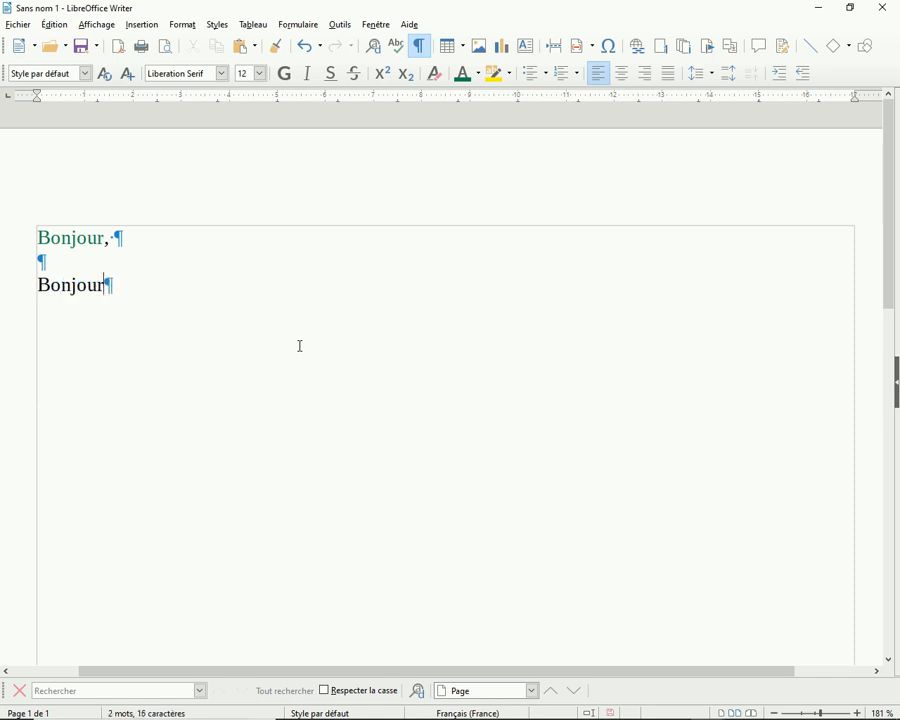
pyautogui.write(',')
pyautogui.scroll(-1, 737, 464)
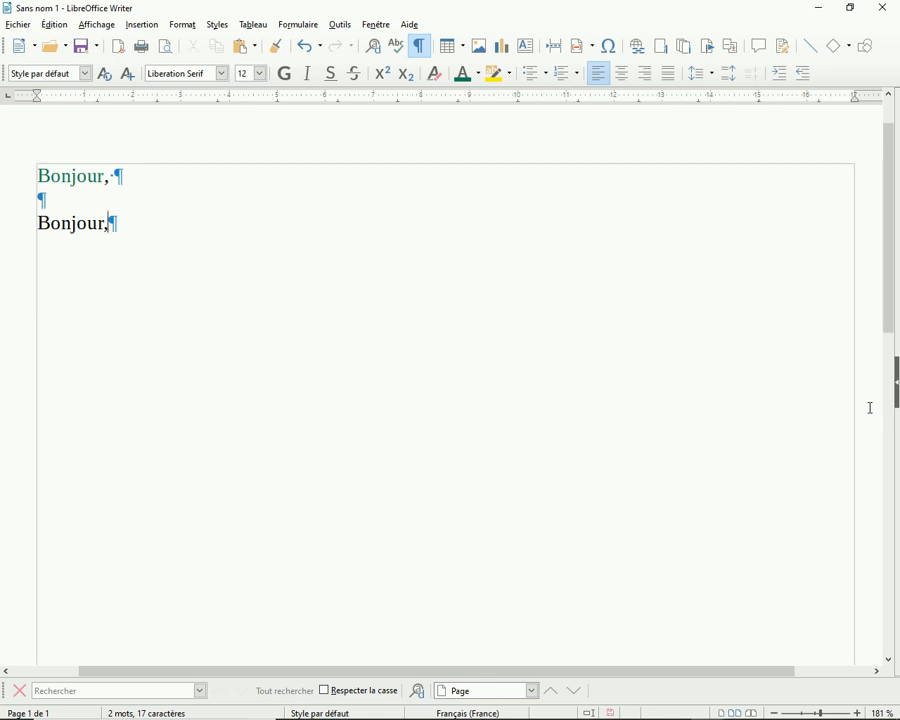
# - Write another "Bonjour," in a red font colour, leaving one blank line below the previous one
pyautogui.press('Return')
pyautogui.press('Return')
pyautogui.click(479, 75)
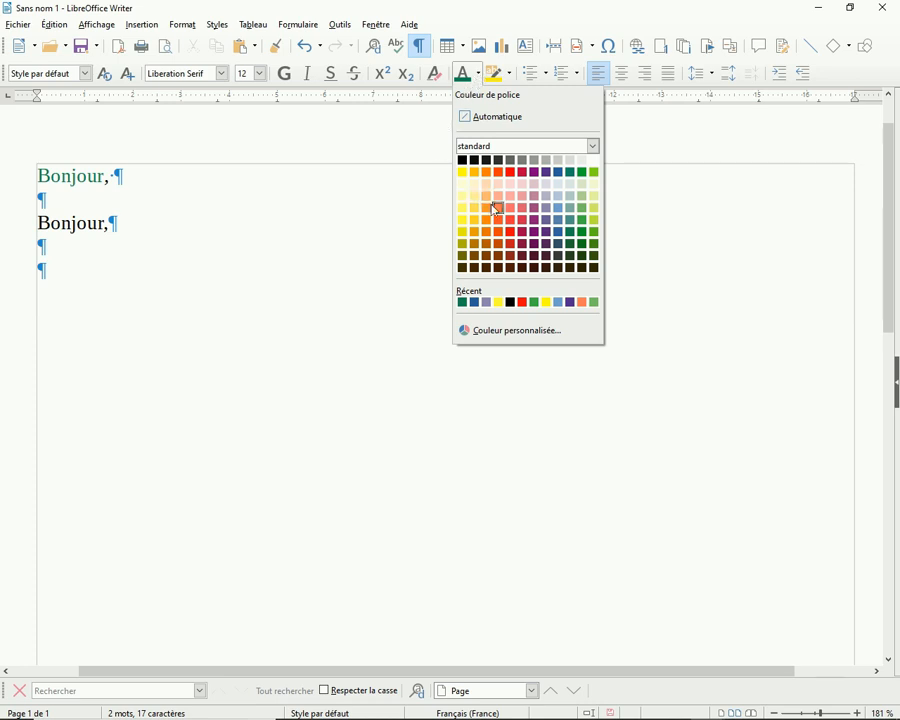
pyautogui.click(513, 244)
pyautogui.write('B')
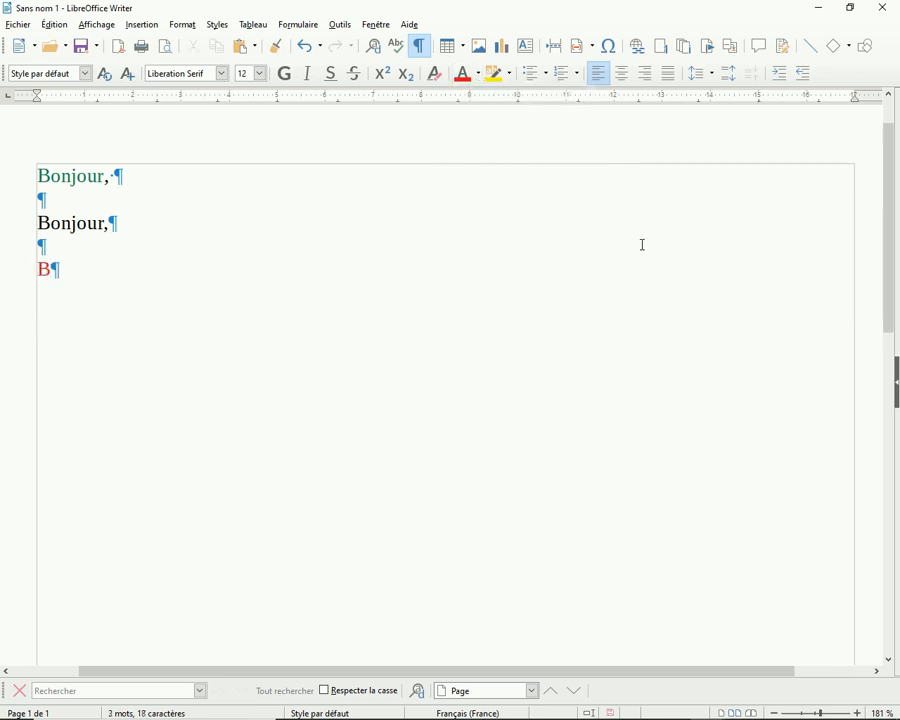
pyautogui.write('onjour,')
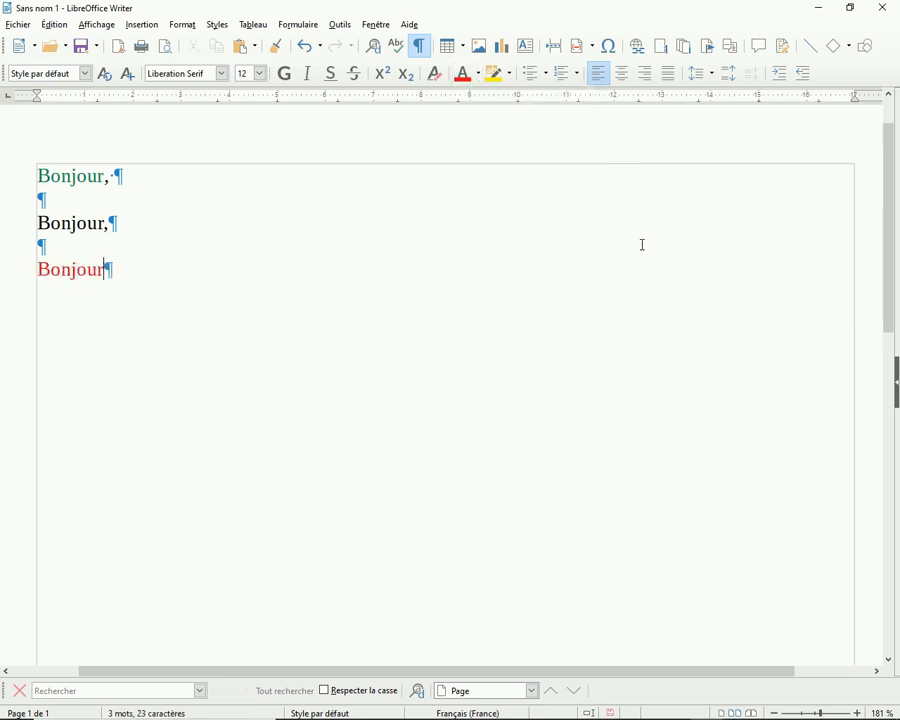
# - Add a second red "Bonjour," after one blank line, keeping the same font colour
pyautogui.press('Return')
pyautogui.press('Return')
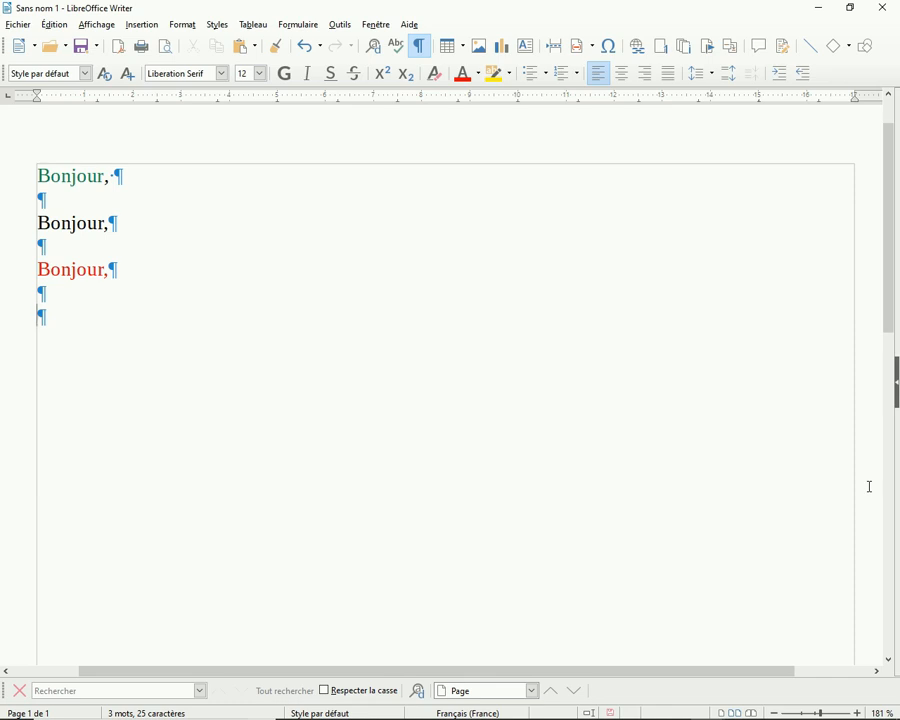
pyautogui.write('Bonjour,')
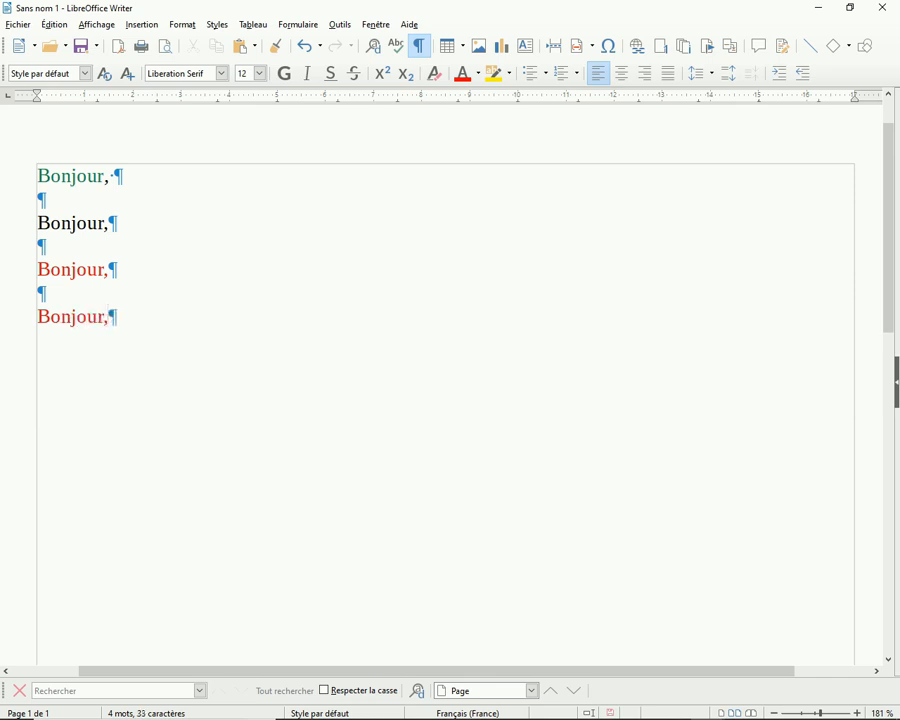
# - Switch the font colour back to black and write a fifth "Bonjour," after a blank line, followed by a new empty paragraph
pyautogui.press('Return')
pyautogui.press('Return')
pyautogui.click(479, 74)
pyautogui.click(463, 162)
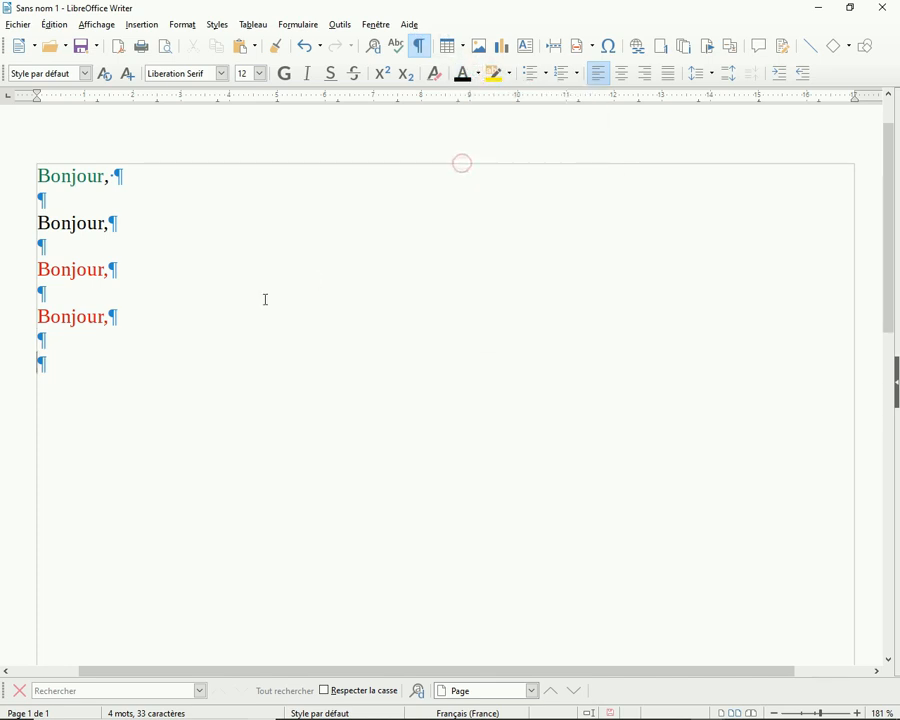
pyautogui.write('B')
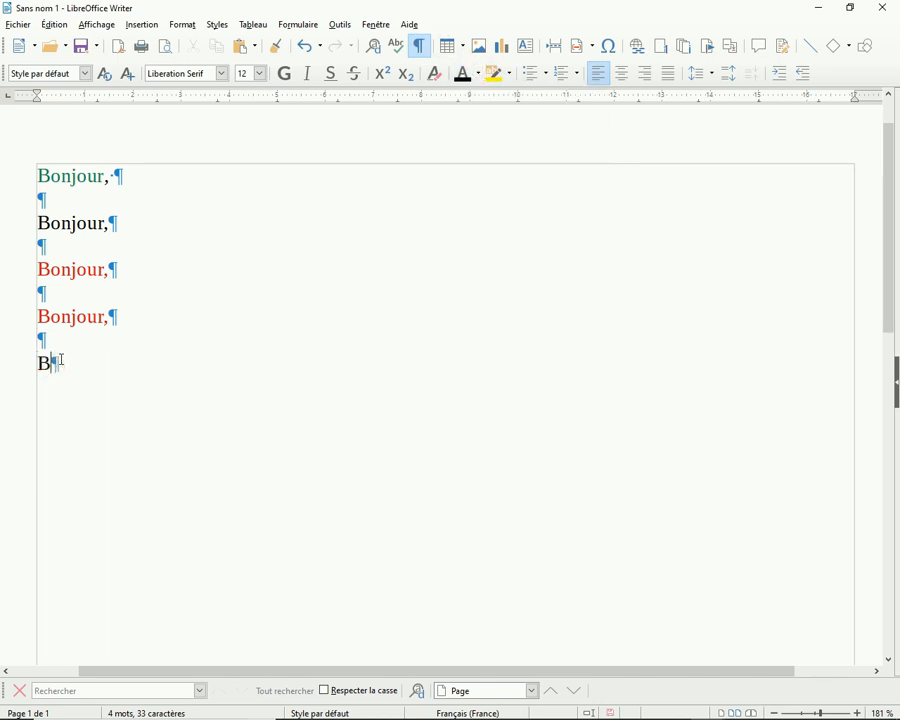
pyautogui.write('onjour,')
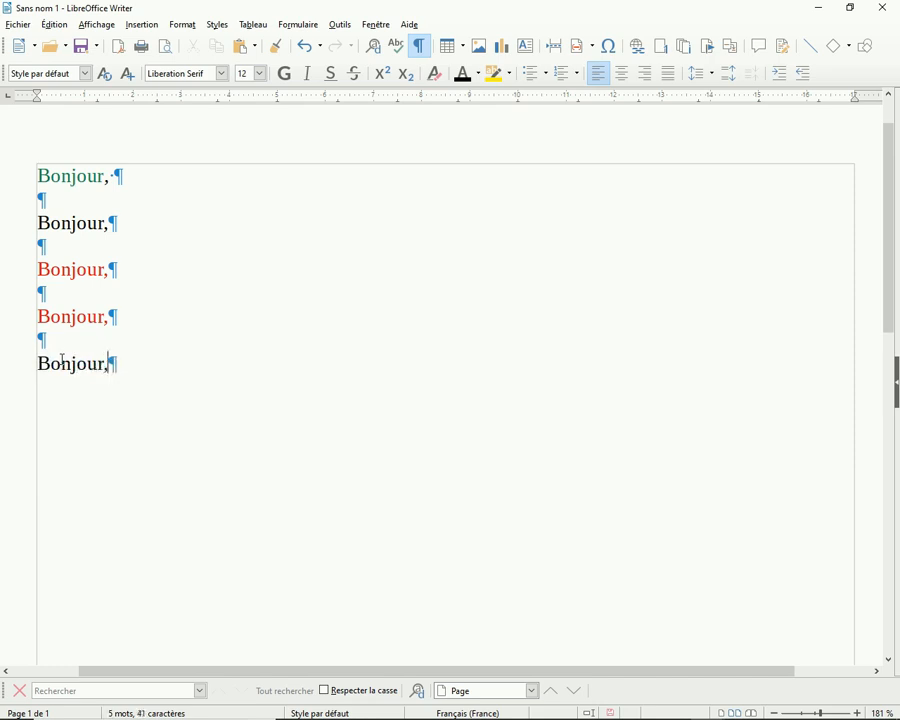
pyautogui.press('Return')
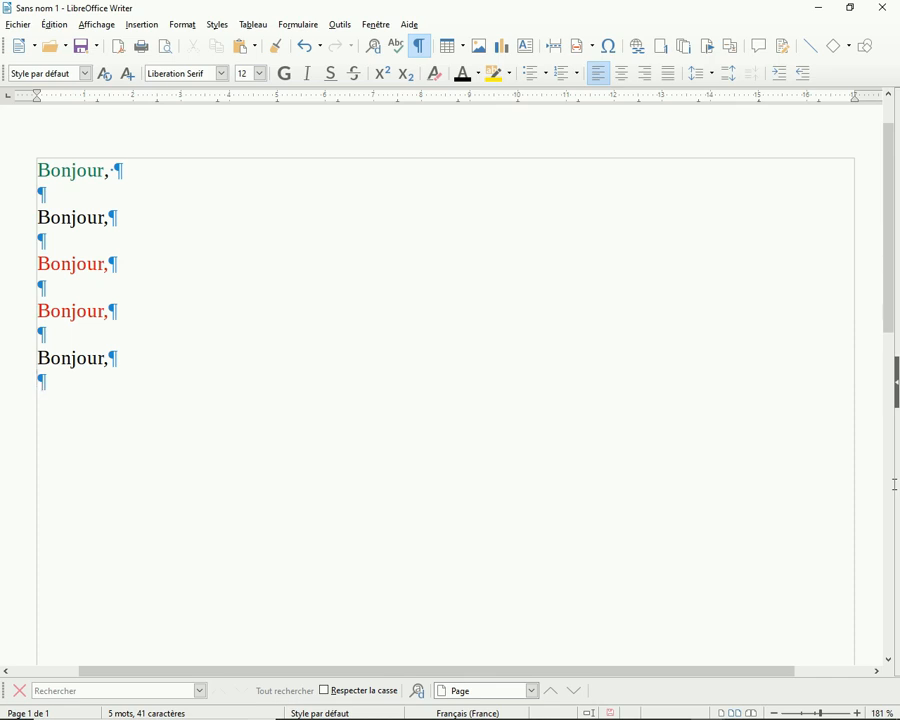
# - Highlight the second "Bonjour," including its comma in yellow
pyautogui.moveTo(109, 218); pyautogui.dragTo(34, 220)
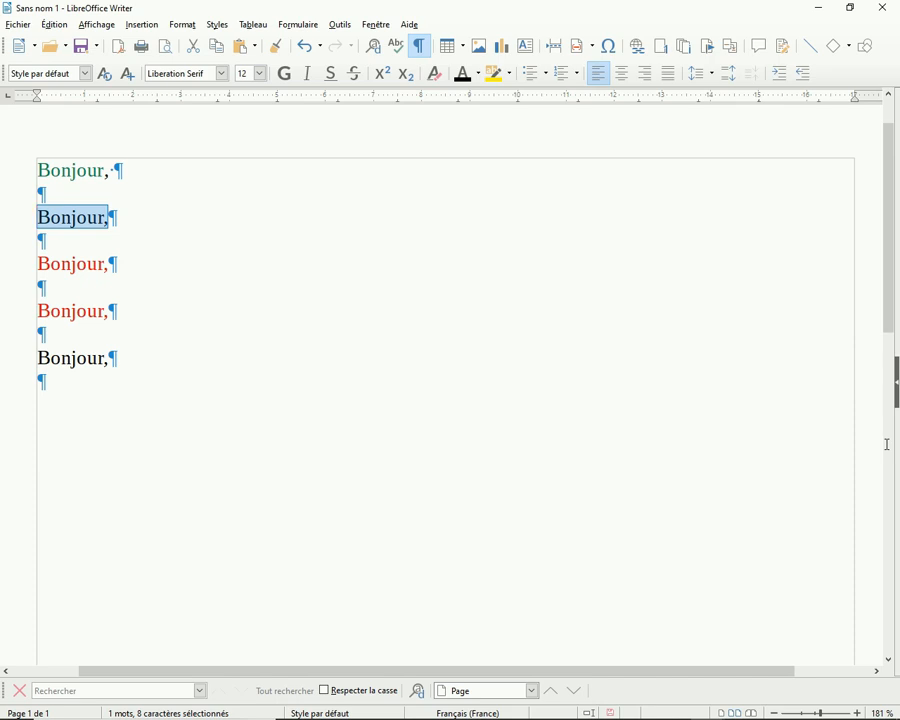
pyautogui.click(509, 75)
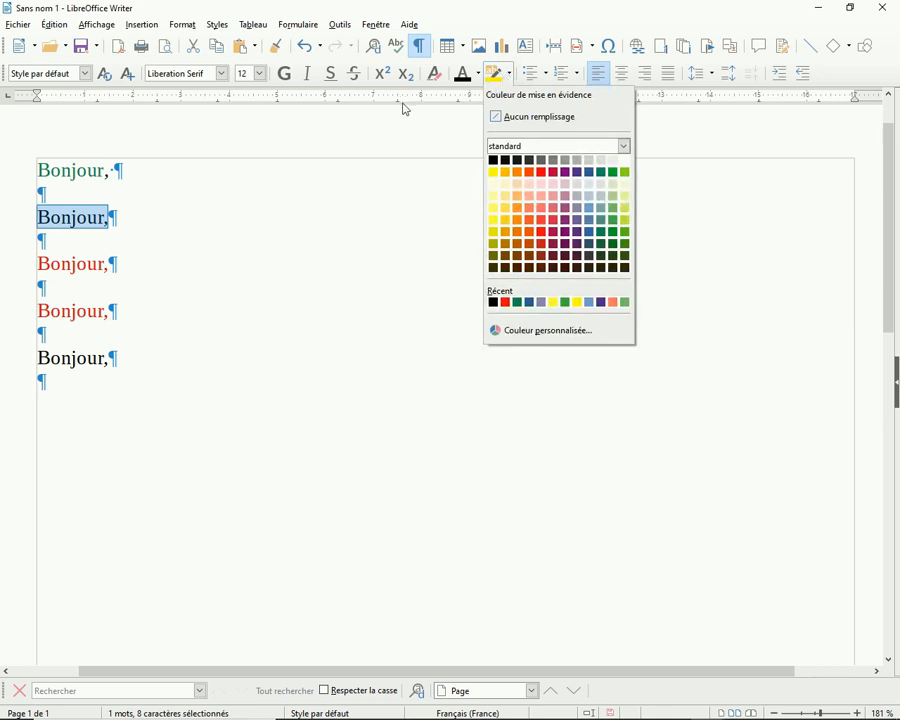
pyautogui.click(494, 221)
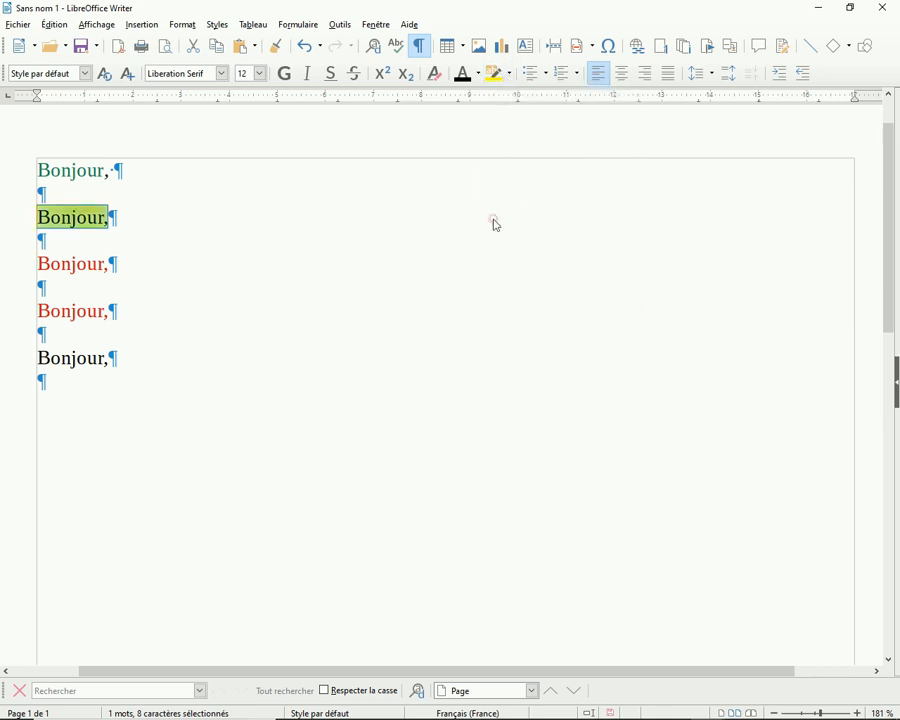
pyautogui.click(478, 332)
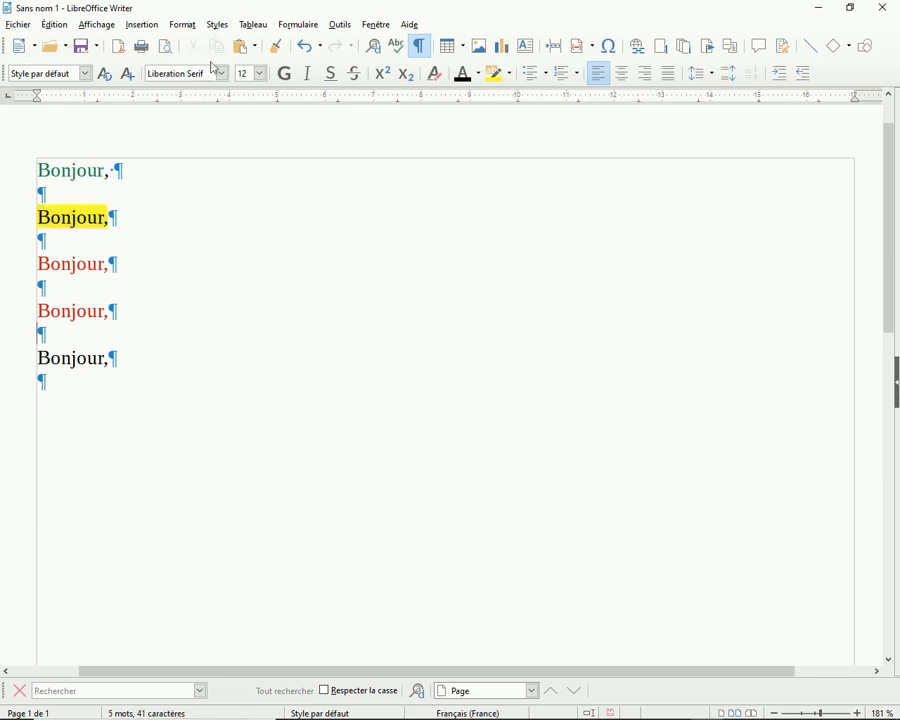
# - Set the page background to the light blue colour b4c7dc and check it in the print preview
pyautogui.click(193, 29)
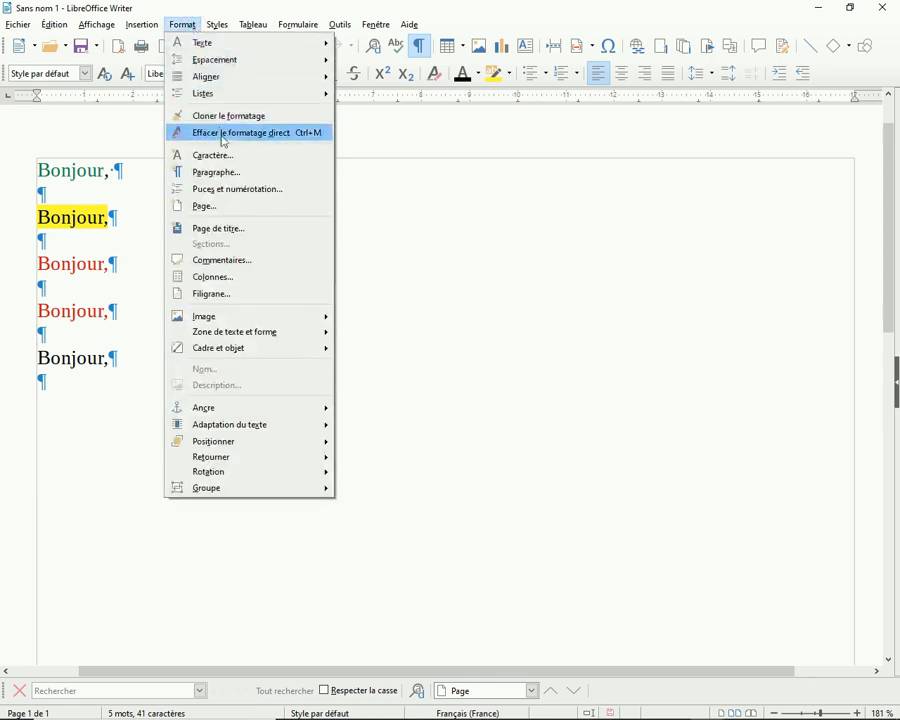
pyautogui.click(218, 207)
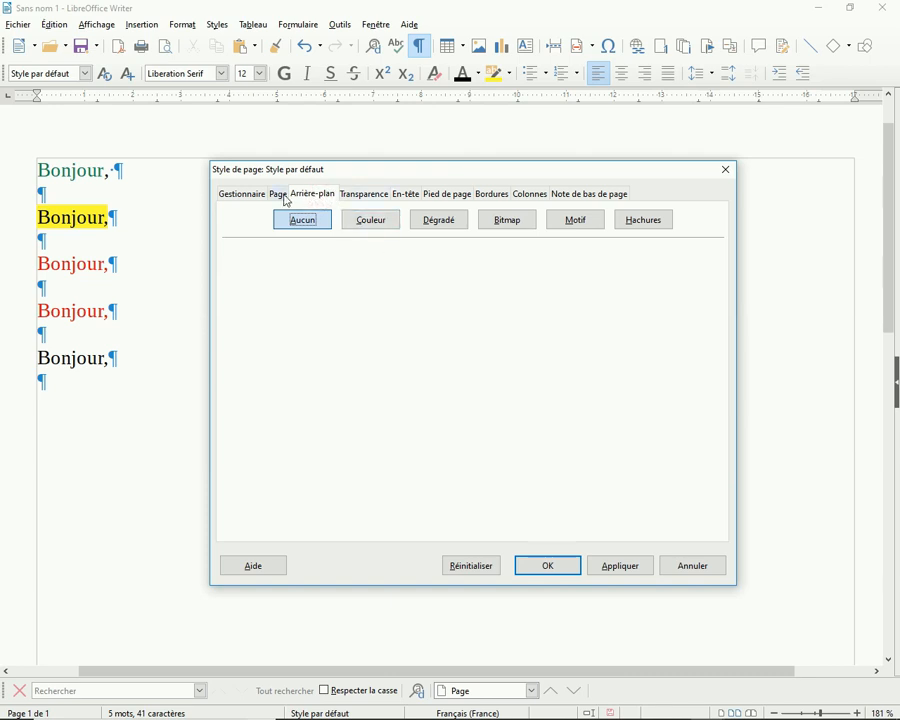
pyautogui.click(386, 226)
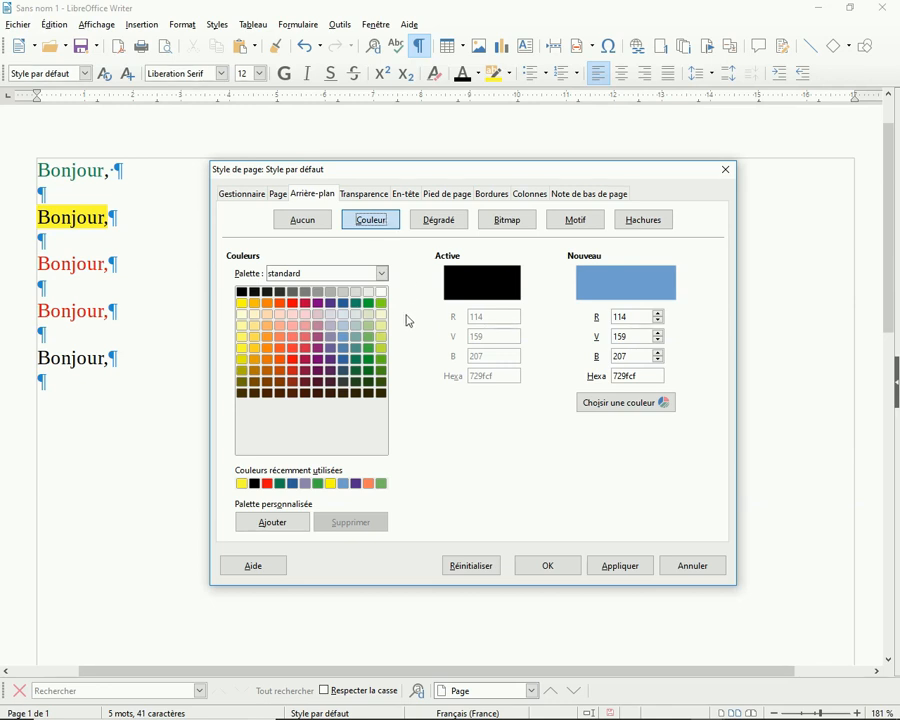
pyautogui.click(345, 327)
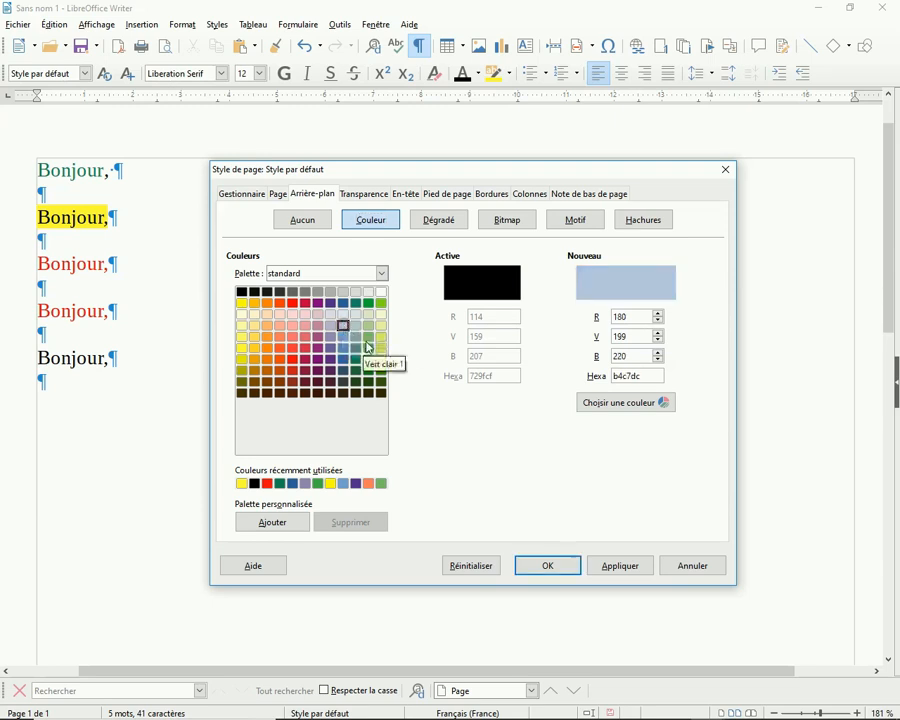
pyautogui.click(561, 566)
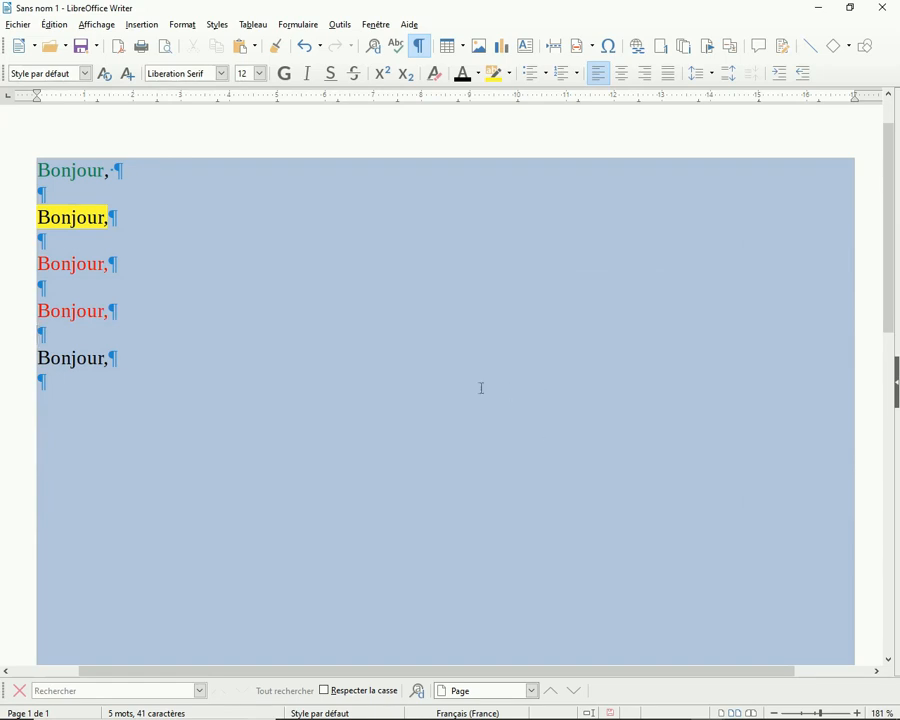
pyautogui.click(168, 48)
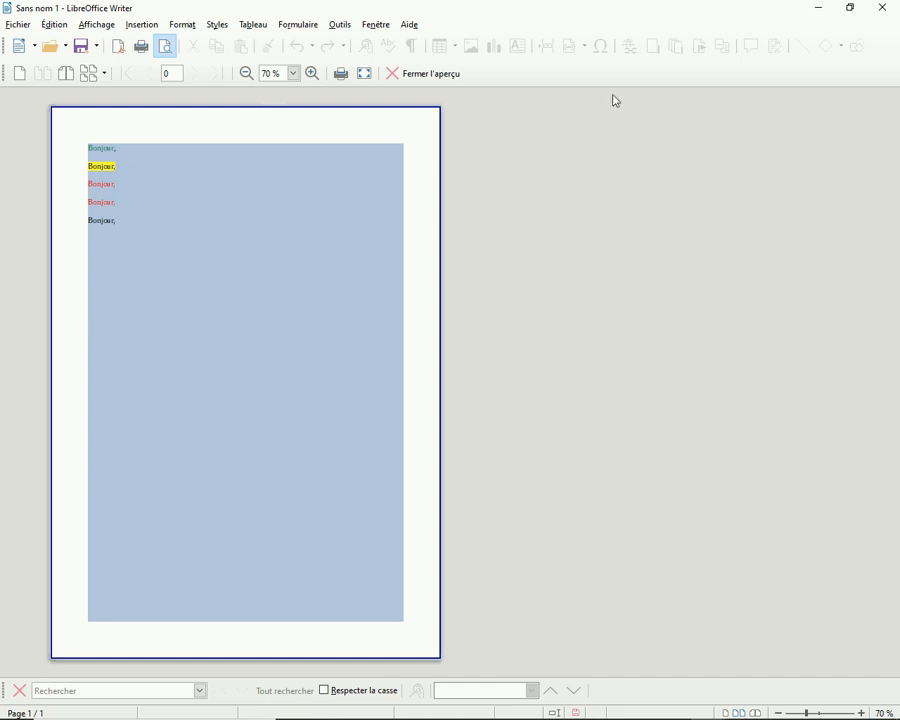
pyautogui.click(441, 77)
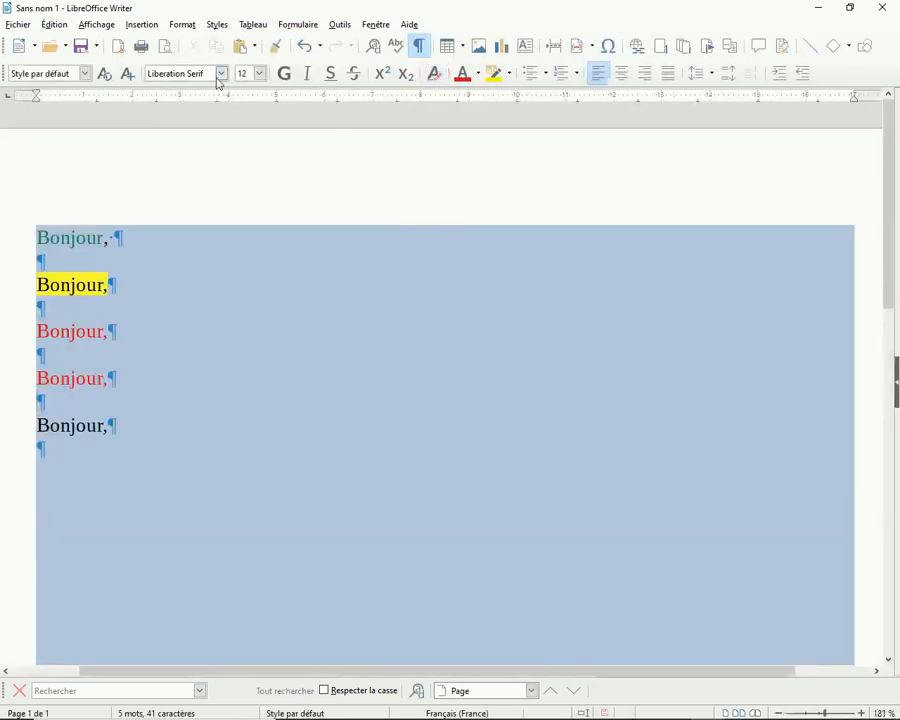
# - Set the left, right, top and bottom page margins to 0,00 cm, accepting margins beyond the printable area
pyautogui.click(193, 27)
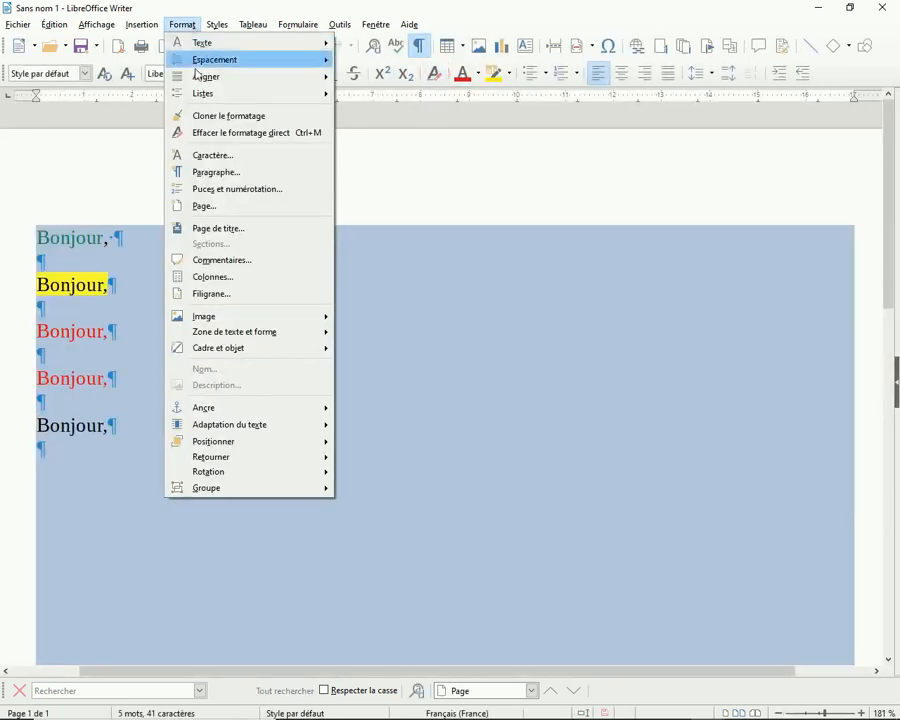
pyautogui.click(200, 208)
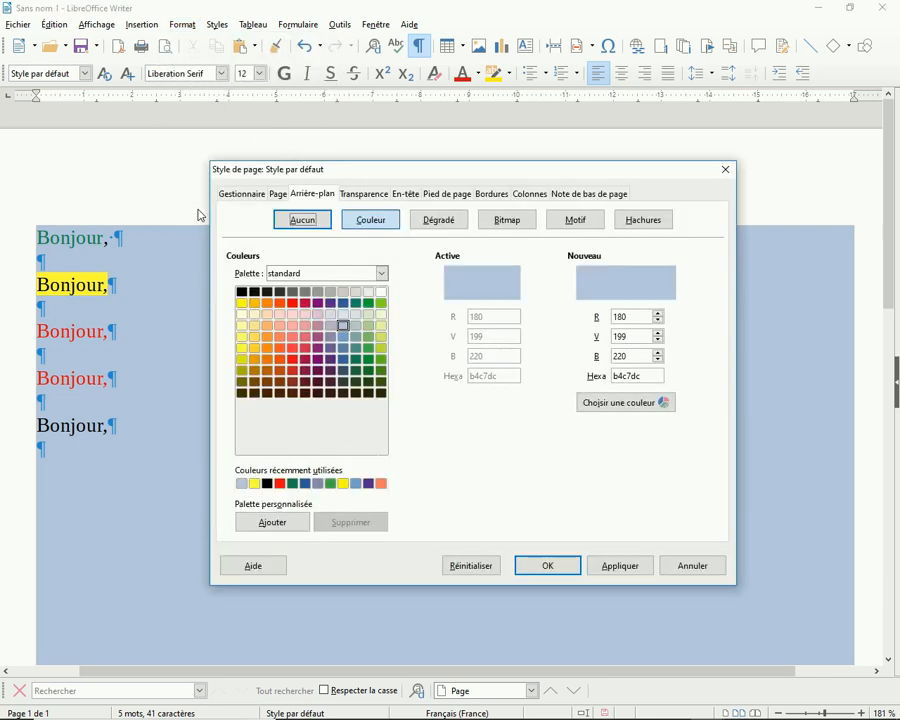
pyautogui.click(277, 194)
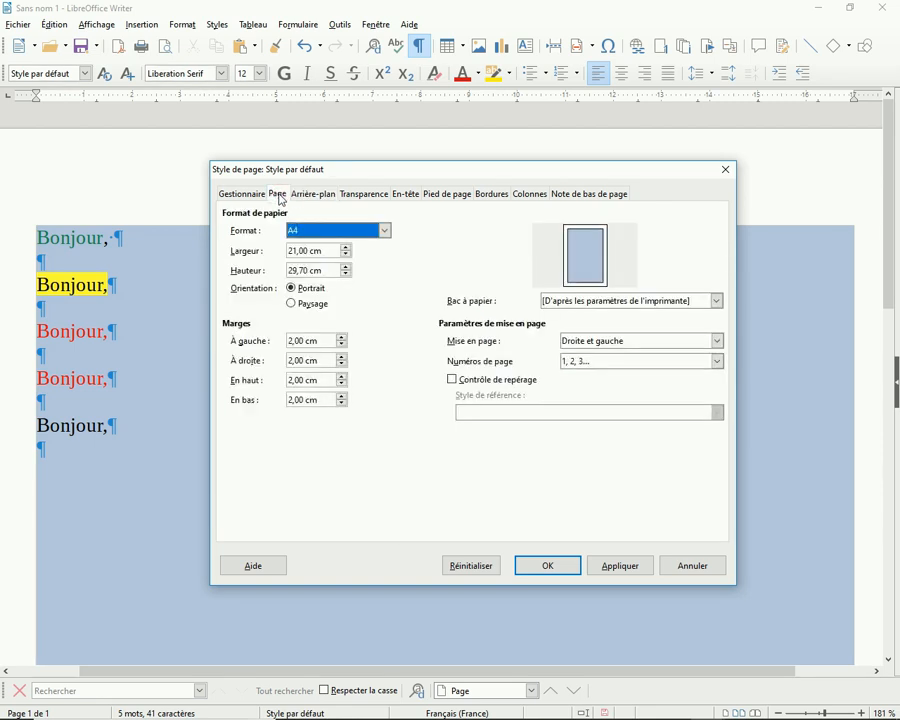
pyautogui.moveTo(307, 340); pyautogui.dragTo(265, 340)
pyautogui.write('0')
pyautogui.click(311, 360)
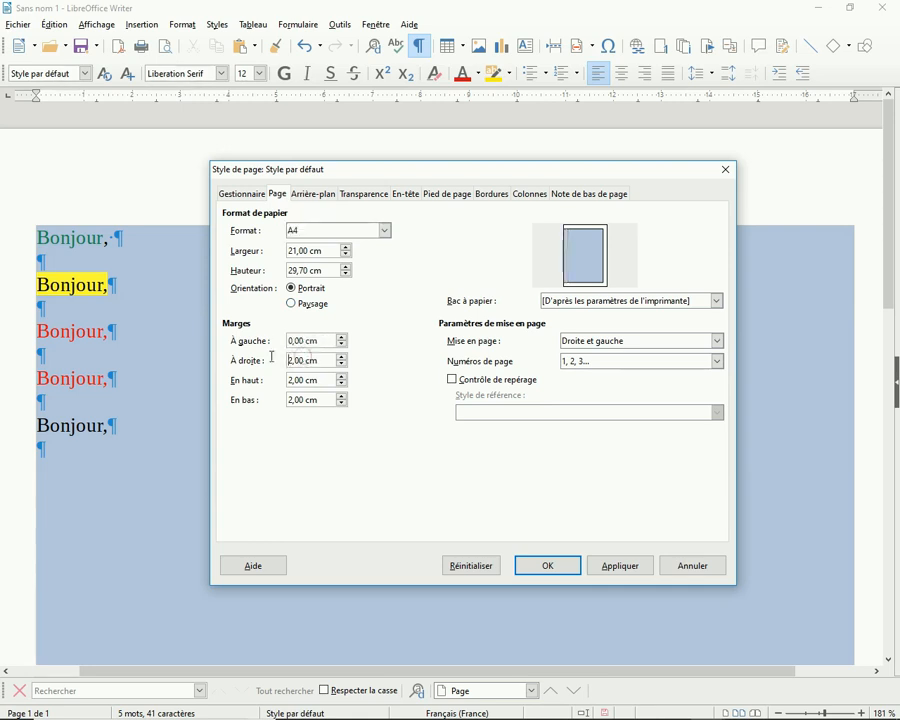
pyautogui.doubleClick(299, 359)
pyautogui.moveTo(302, 357); pyautogui.dragTo(289, 399)
pyautogui.write('0,00')
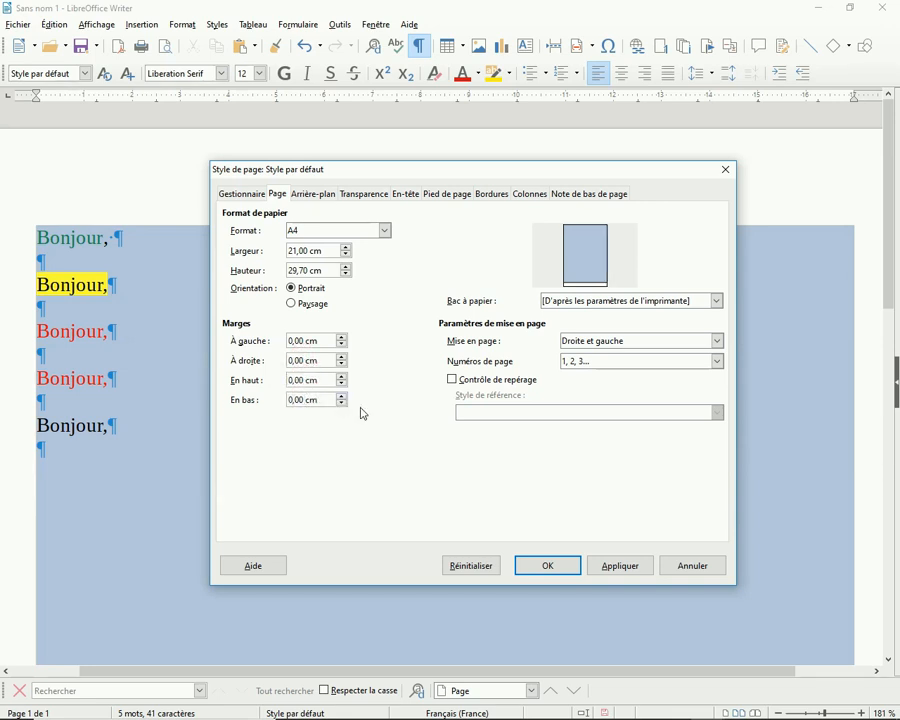
pyautogui.click(559, 571)
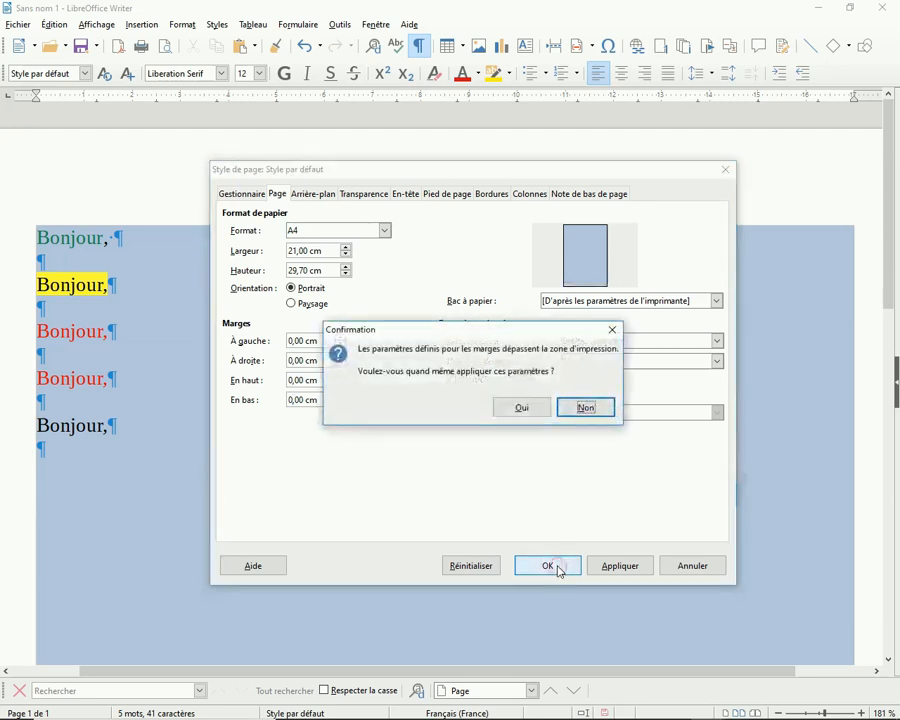
pyautogui.click(532, 408)
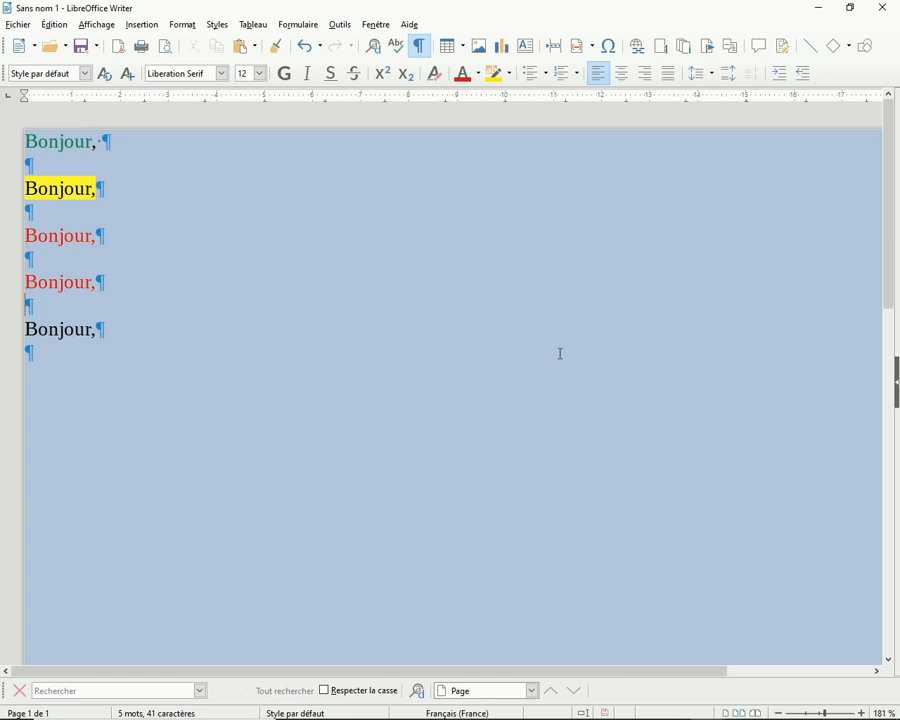
# - Indent all the paragraphs 2 cm before the text and 2 cm after the text
pyautogui.moveTo(121, 357); pyautogui.dragTo(17, 95)
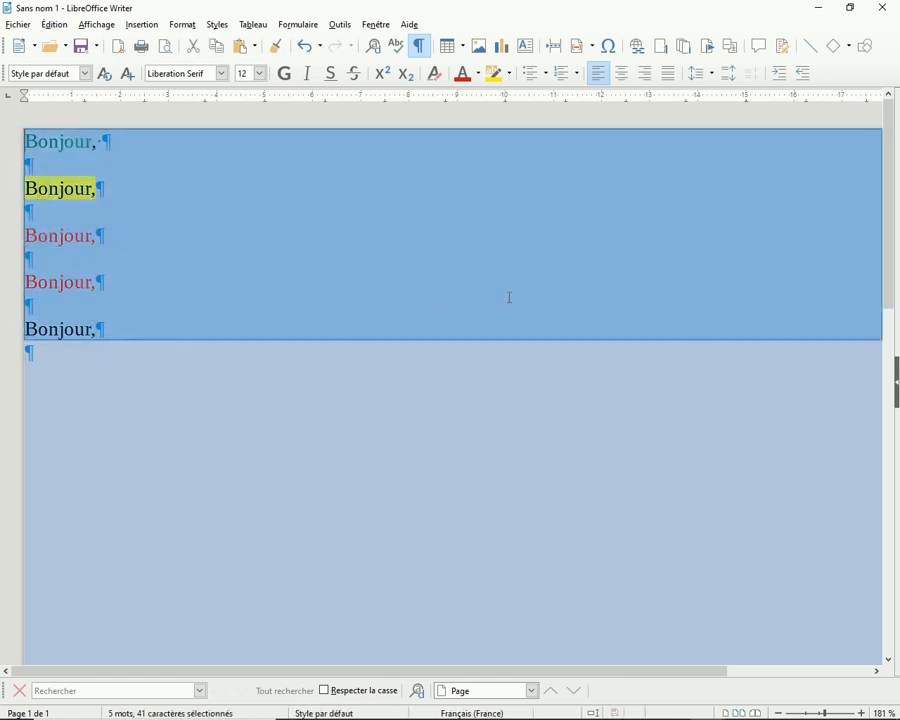
pyautogui.click(185, 27)
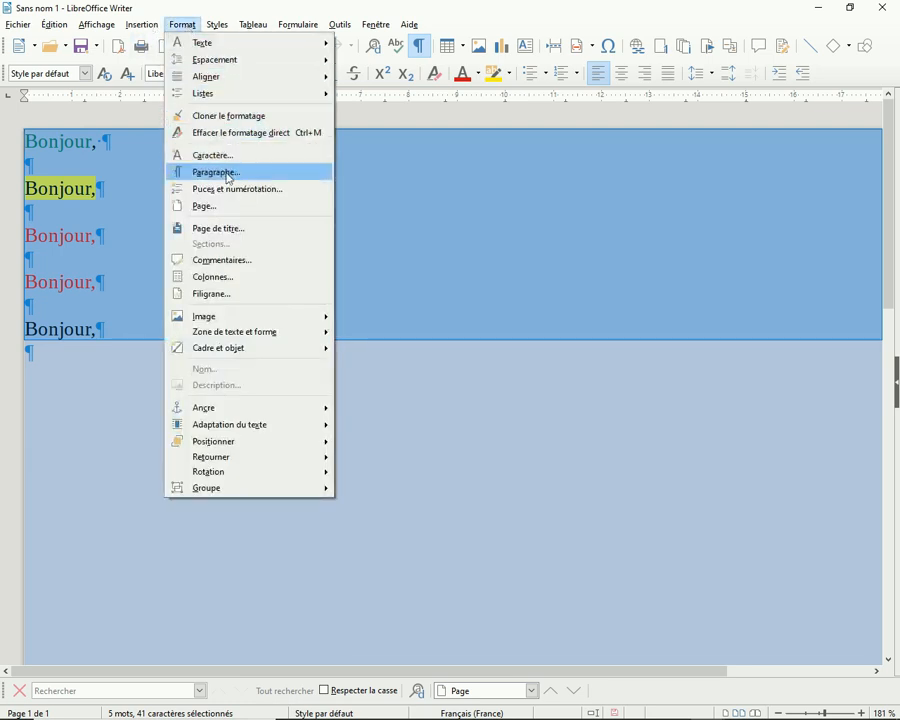
pyautogui.click(223, 177)
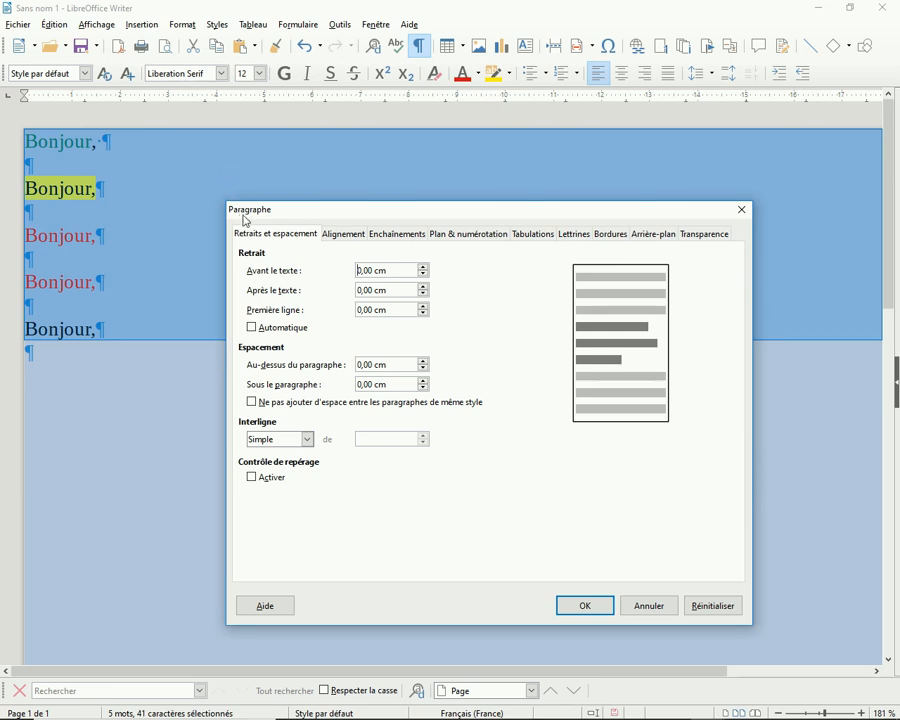
pyautogui.moveTo(362, 271)
pyautogui.mouseDown()
pyautogui.moveTo(350, 275)
pyautogui.moveTo(358, 290)
pyautogui.mouseUp()
pyautogui.write('2')
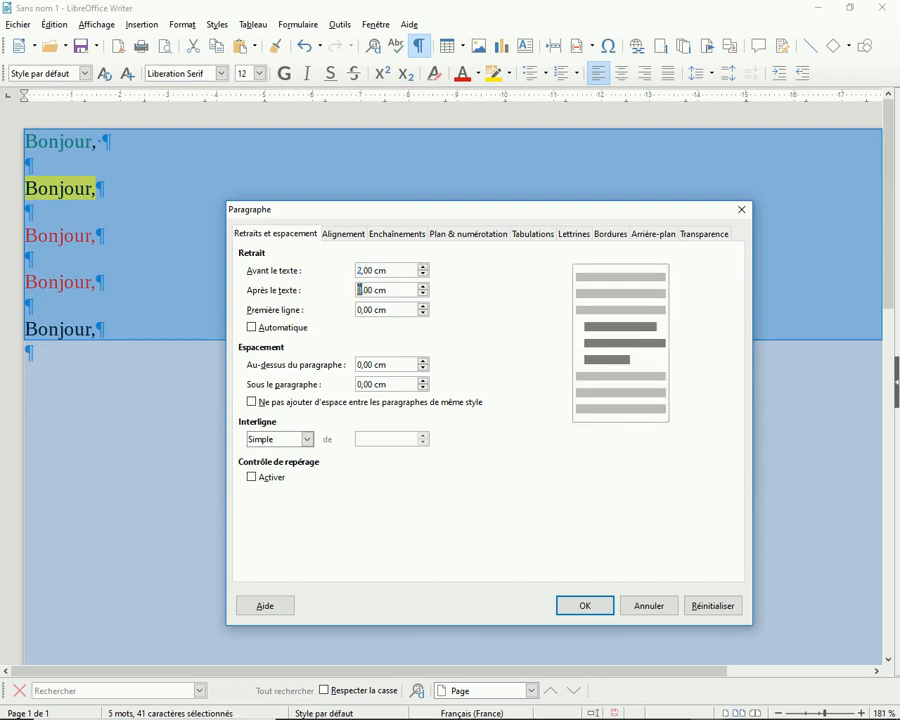
pyautogui.write('2')
pyautogui.click(586, 607)
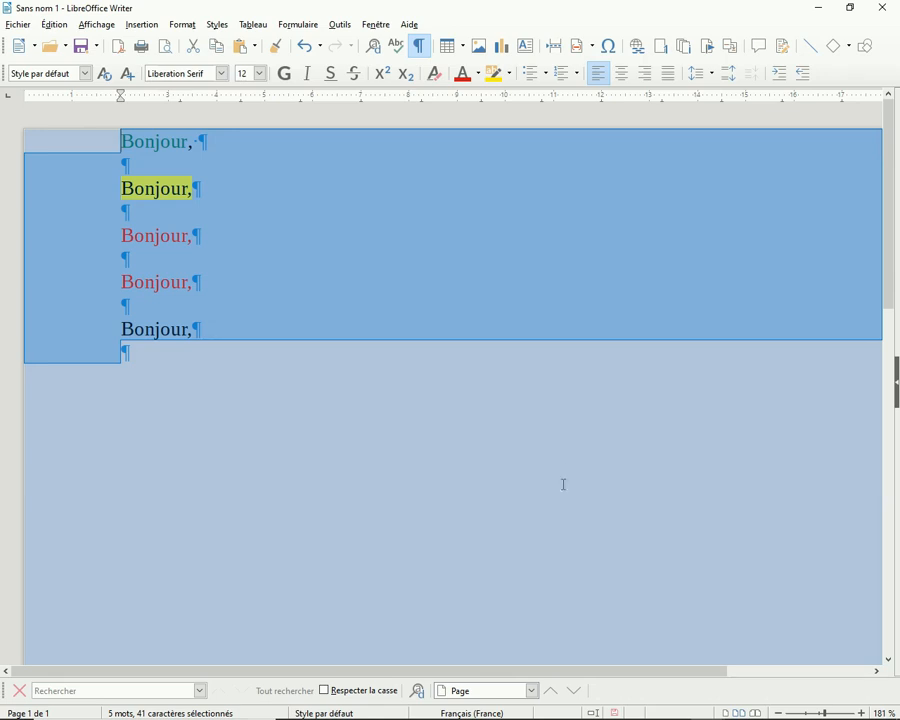
pyautogui.click(512, 526)
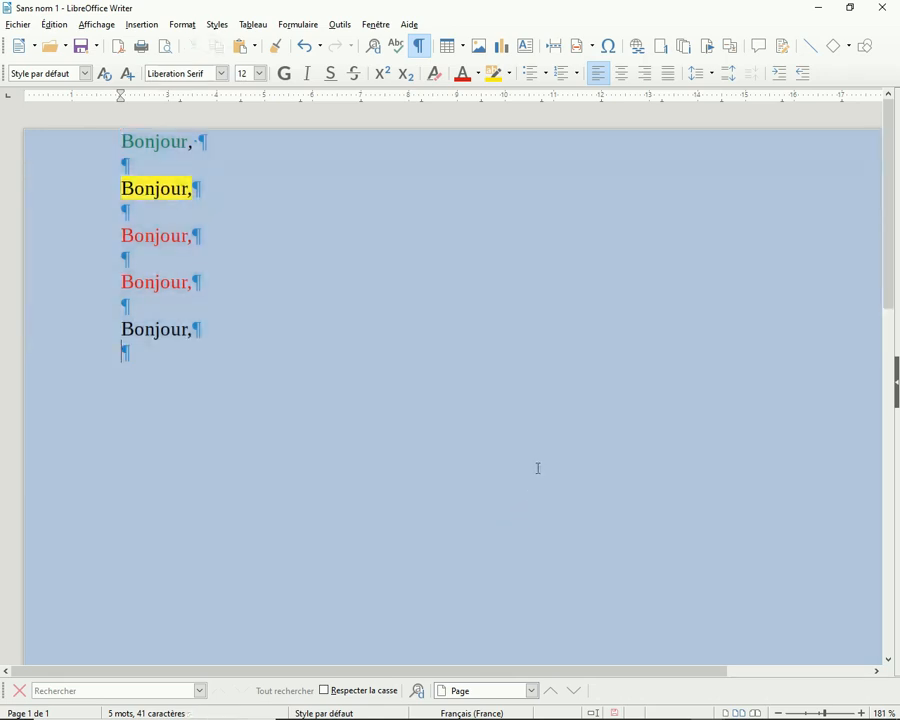